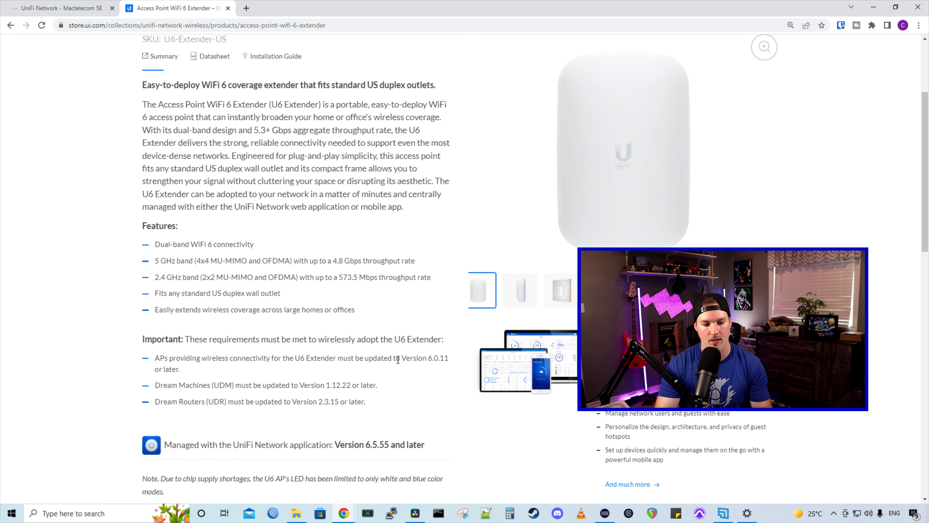
{"action": "scroll", "coordinate": [398, 360], "scroll_direction": "down", "scroll_amount": 2}
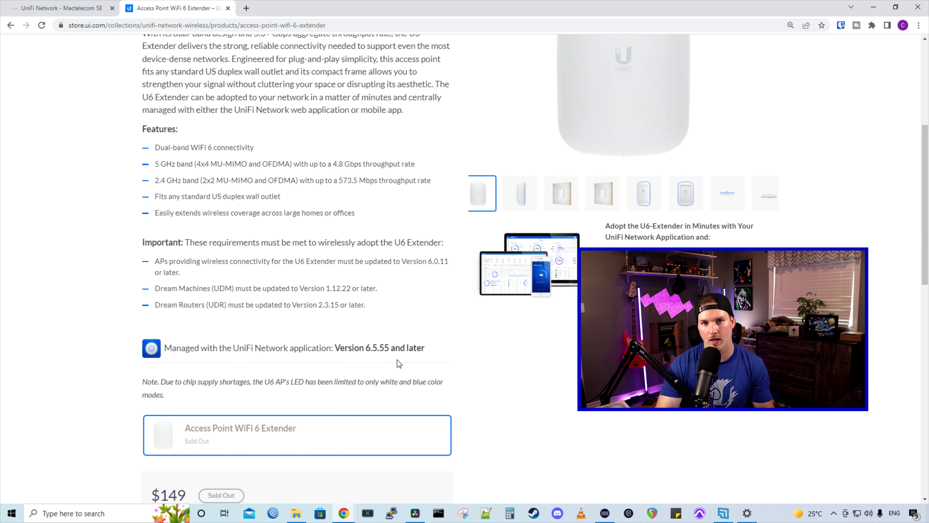
{"action": "scroll", "coordinate": [399, 363], "scroll_direction": "down", "scroll_amount": 2}
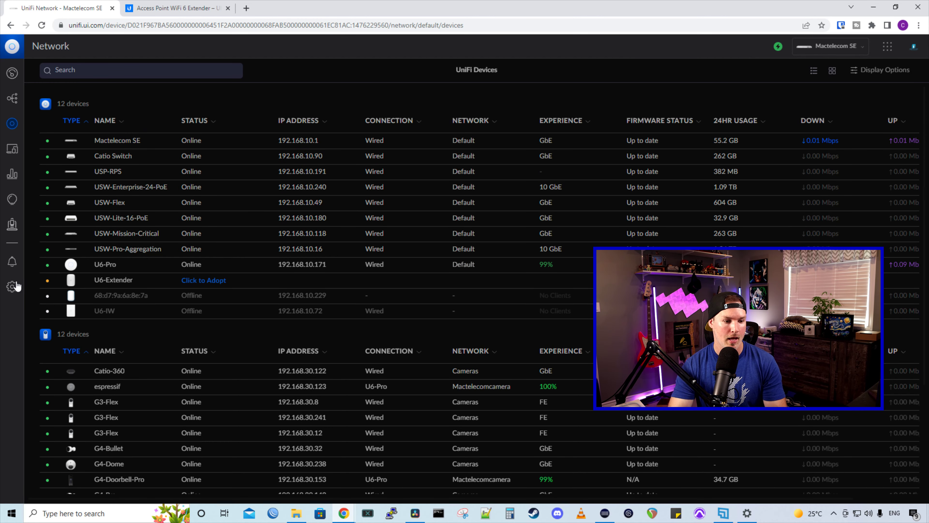
Review the WiFi settings, then go back to the devices list.
{"action": "left_click", "coordinate": [13, 289]}
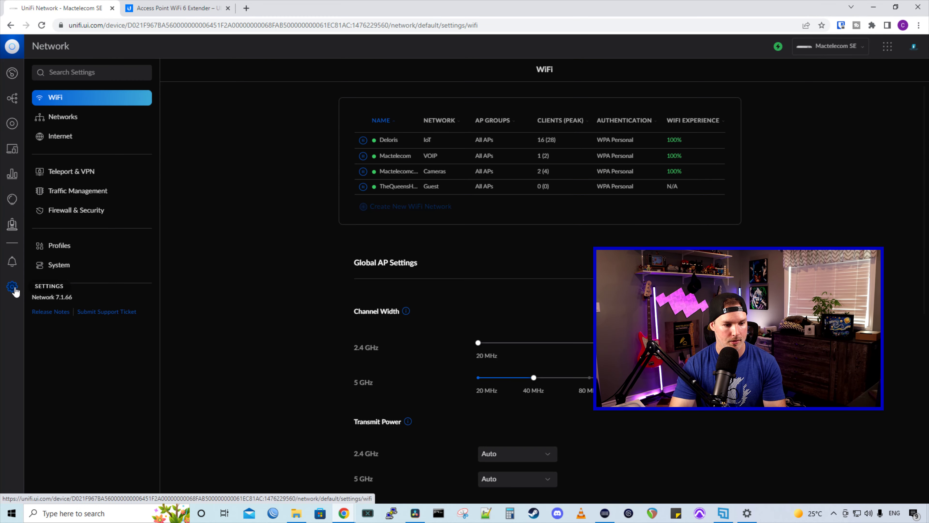
{"action": "scroll", "coordinate": [421, 233], "scroll_direction": "down", "scroll_amount": 7}
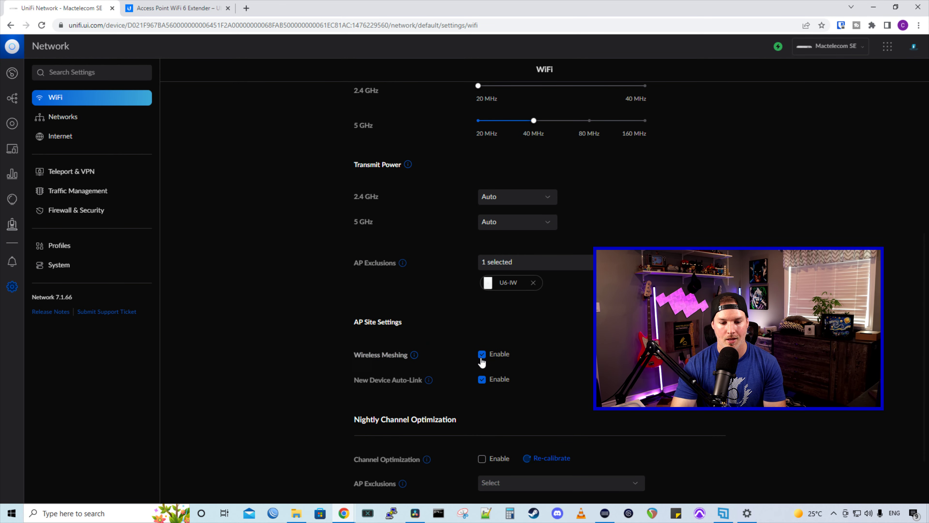
{"action": "left_click", "coordinate": [11, 123]}
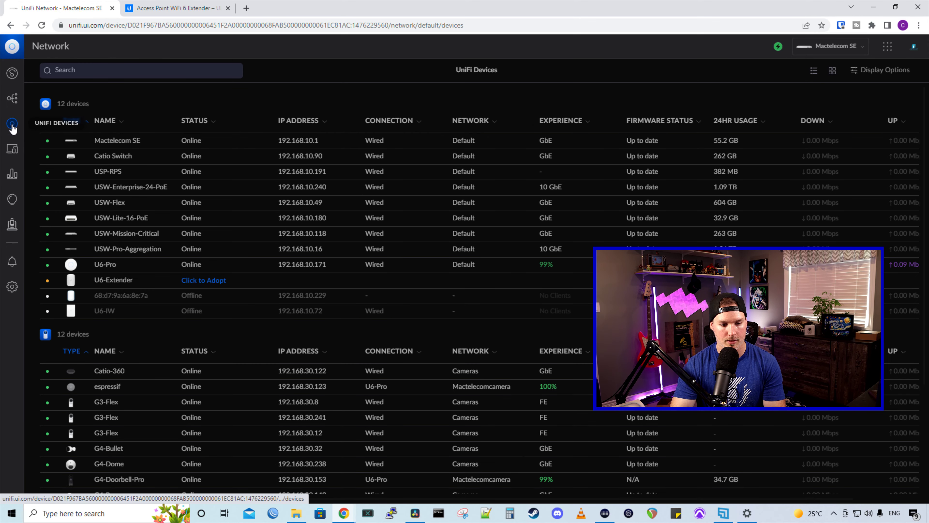
Adopt the pending U6-Extender and confirm its firmware update to 6.2.16.
{"action": "left_click", "coordinate": [123, 284]}
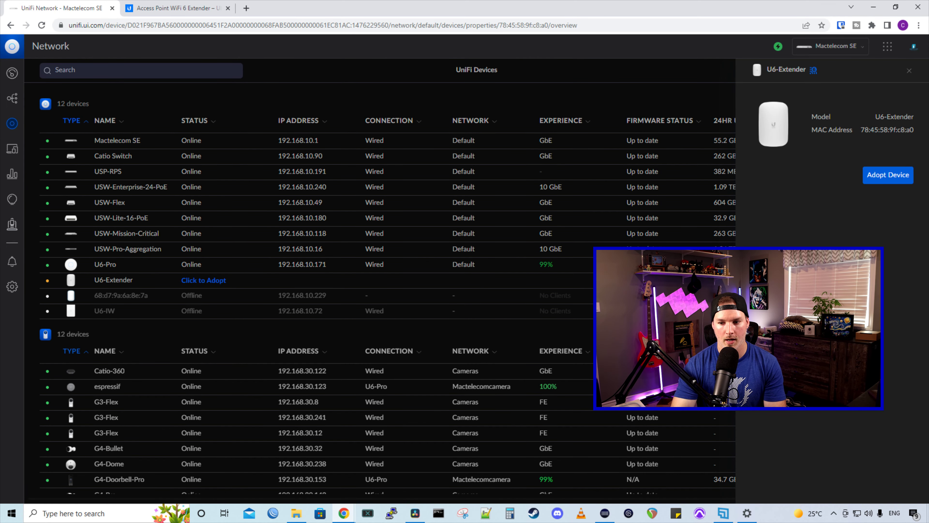
{"action": "left_click", "coordinate": [894, 176]}
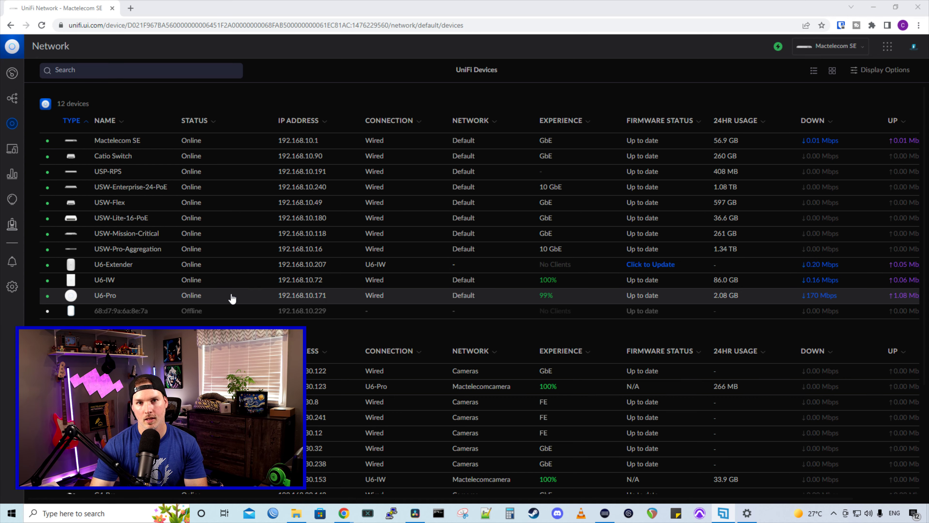
{"action": "left_click", "coordinate": [635, 266]}
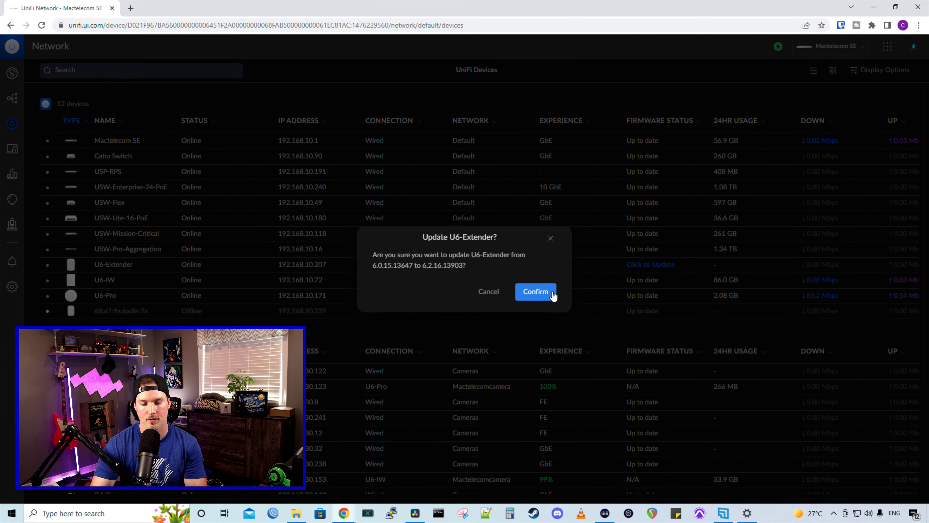
{"action": "left_click", "coordinate": [525, 292]}
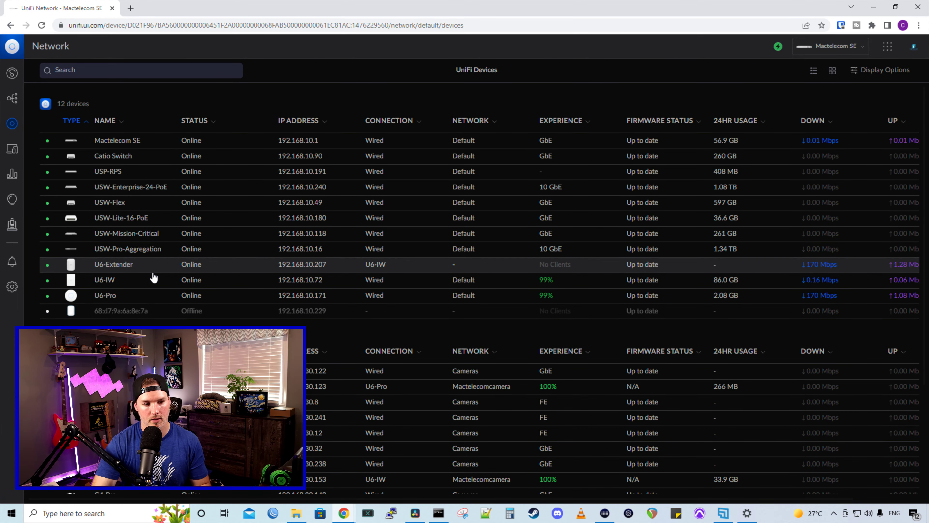
{"action": "left_click", "coordinate": [153, 272]}
Zoom in and expand the U6-Extender's General stats and wireless uplink details.
{"action": "key", "text": "ctrl+plus"}
{"action": "key", "text": "ctrl+plus"}
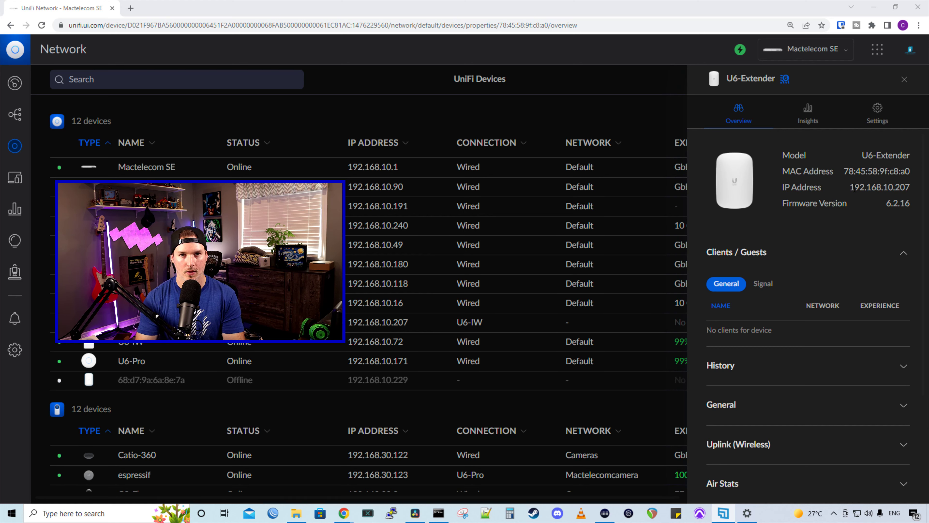
{"action": "scroll", "coordinate": [789, 293], "scroll_direction": "down", "scroll_amount": 2}
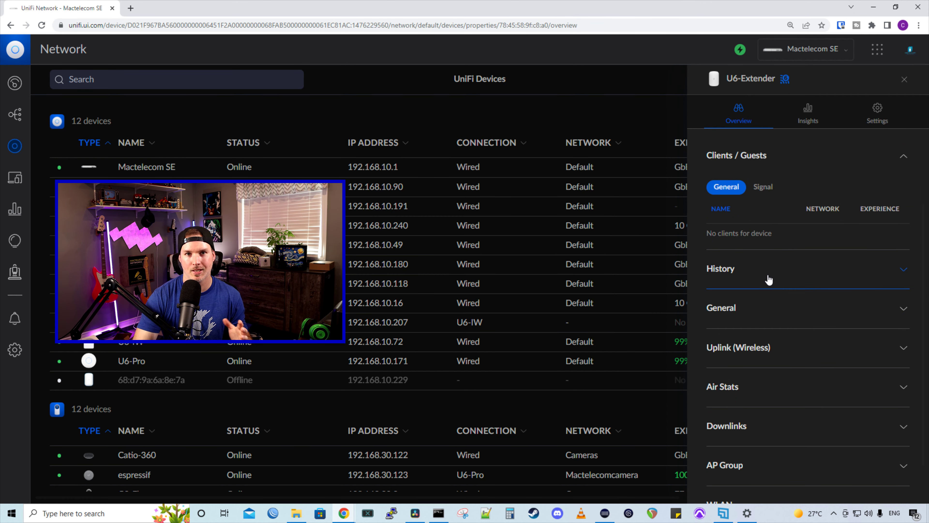
{"action": "left_click", "coordinate": [776, 308]}
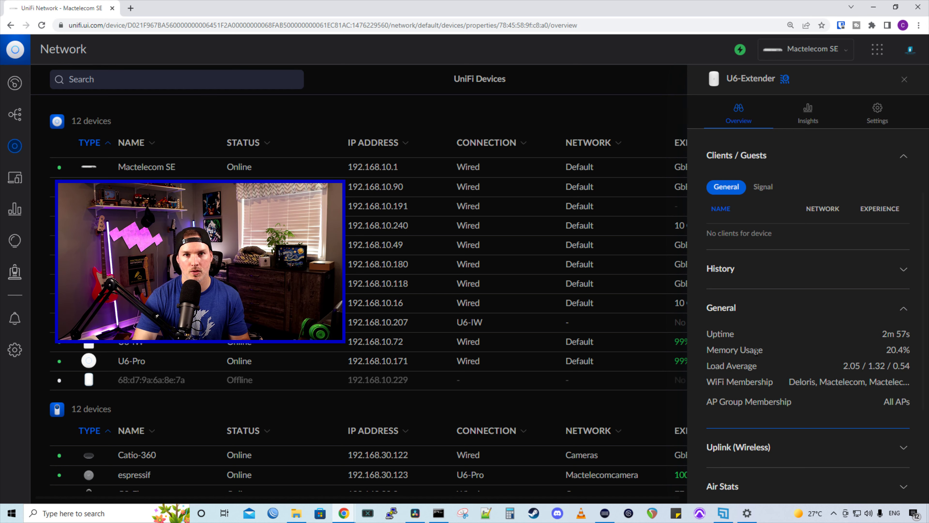
{"action": "double_click", "coordinate": [750, 384]}
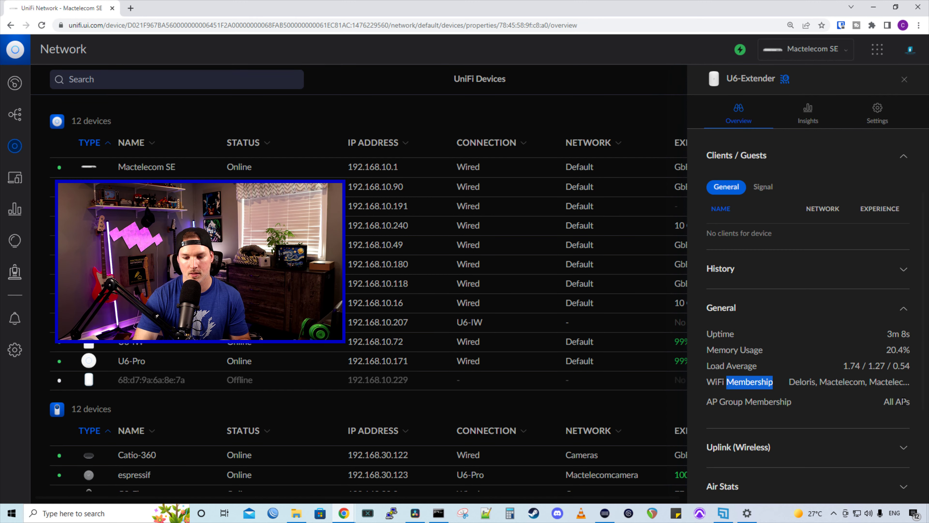
{"action": "scroll", "coordinate": [841, 329], "scroll_direction": "down", "scroll_amount": 4}
{"action": "left_click", "coordinate": [771, 306]}
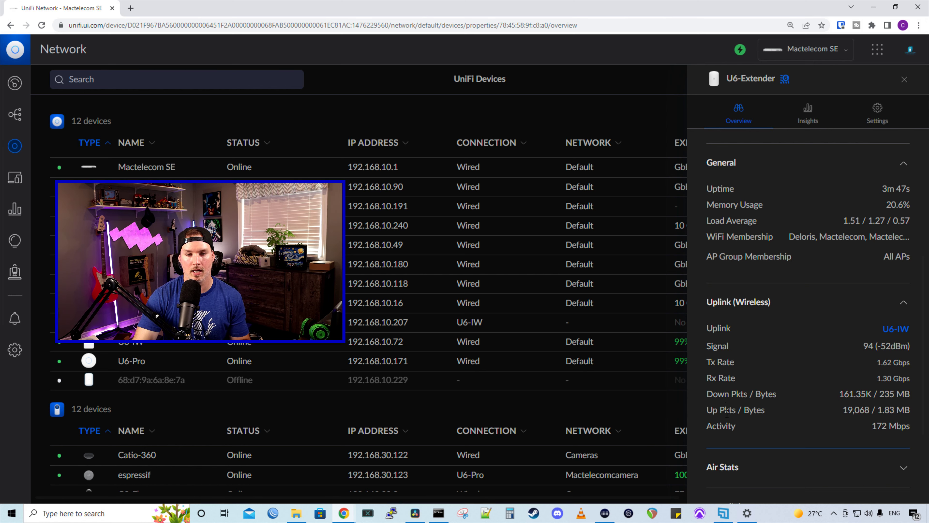
Expand Air Stats, AP Group and WLAN, then view channel usage insights (39% on channel 11).
{"action": "scroll", "coordinate": [769, 403], "scroll_direction": "down", "scroll_amount": 3}
{"action": "left_click", "coordinate": [804, 374]}
{"action": "scroll", "coordinate": [809, 388], "scroll_direction": "down", "scroll_amount": 4}
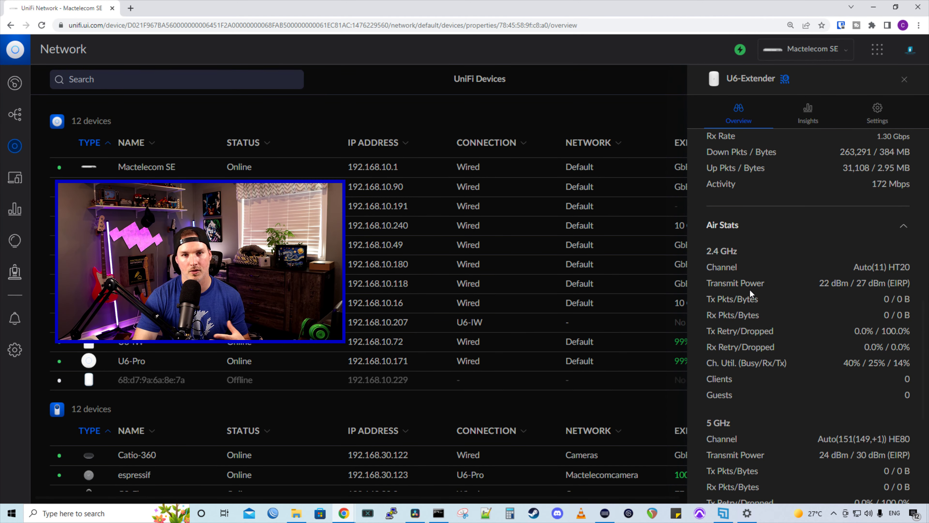
{"action": "scroll", "coordinate": [810, 349], "scroll_direction": "down", "scroll_amount": 7}
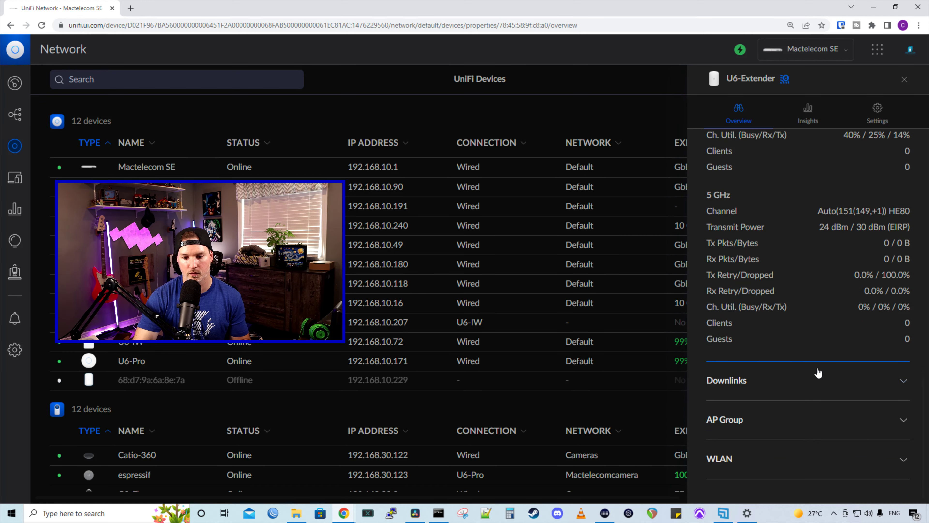
{"action": "left_click", "coordinate": [824, 418]}
{"action": "scroll", "coordinate": [824, 419], "scroll_direction": "down", "scroll_amount": 1}
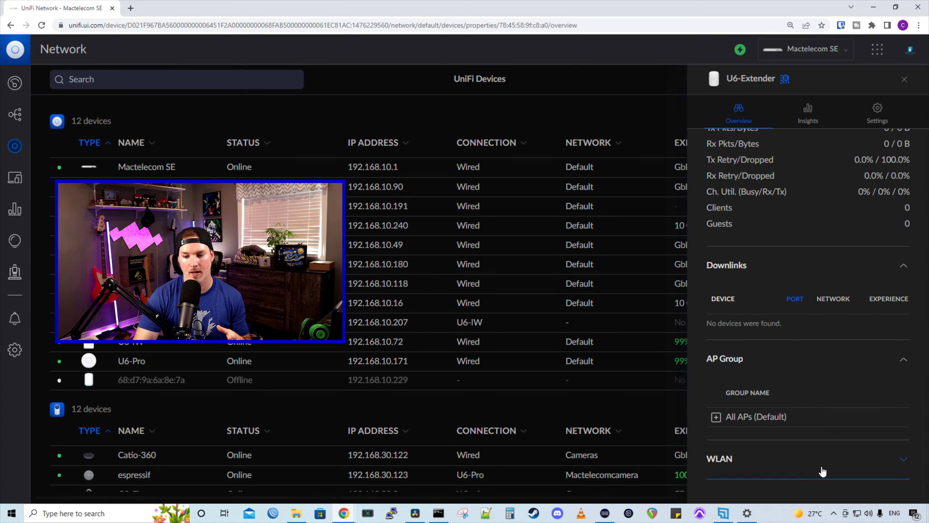
{"action": "left_click", "coordinate": [828, 460]}
{"action": "scroll", "coordinate": [829, 459], "scroll_direction": "down", "scroll_amount": 4}
{"action": "scroll", "coordinate": [827, 453], "scroll_direction": "up", "scroll_amount": 1}
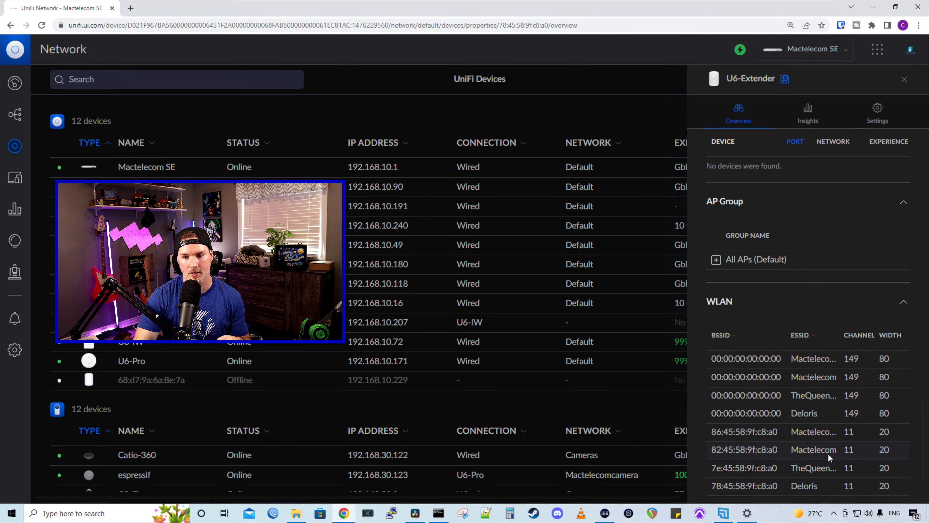
{"action": "left_click", "coordinate": [809, 118]}
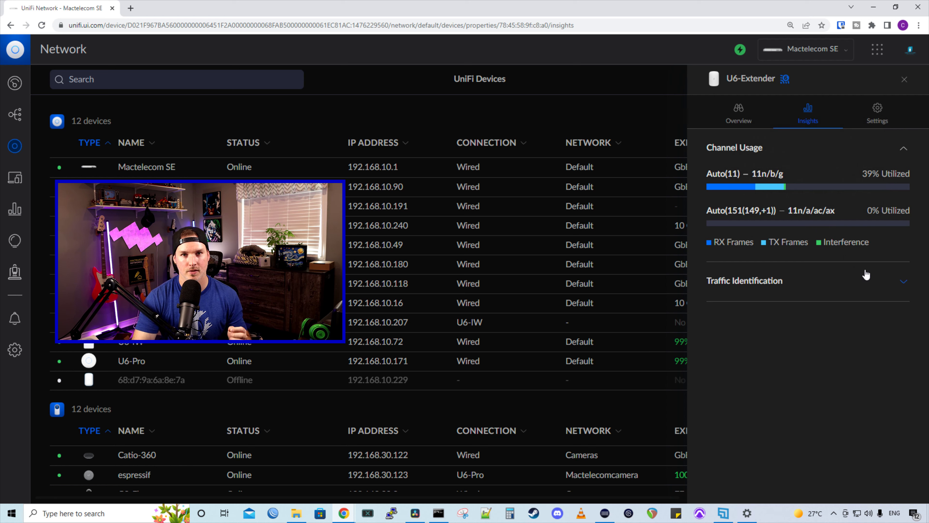
Expand Traffic Identification, then view the extender's settings (HT20, Auto channel).
{"action": "left_click", "coordinate": [786, 281]}
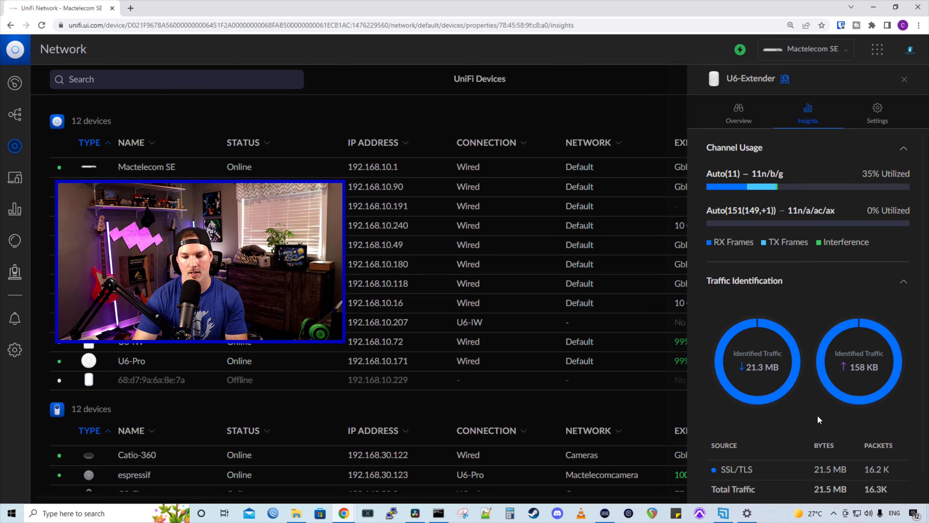
{"action": "left_click", "coordinate": [877, 113]}
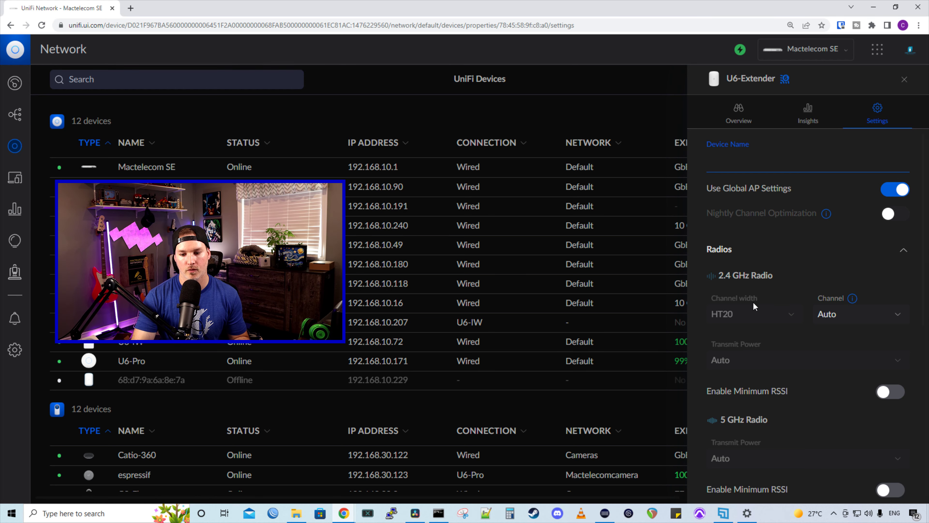
Disable global AP settings and set the U6-Extender's LED colour to magenta #FF00F3.
{"action": "left_click", "coordinate": [886, 191]}
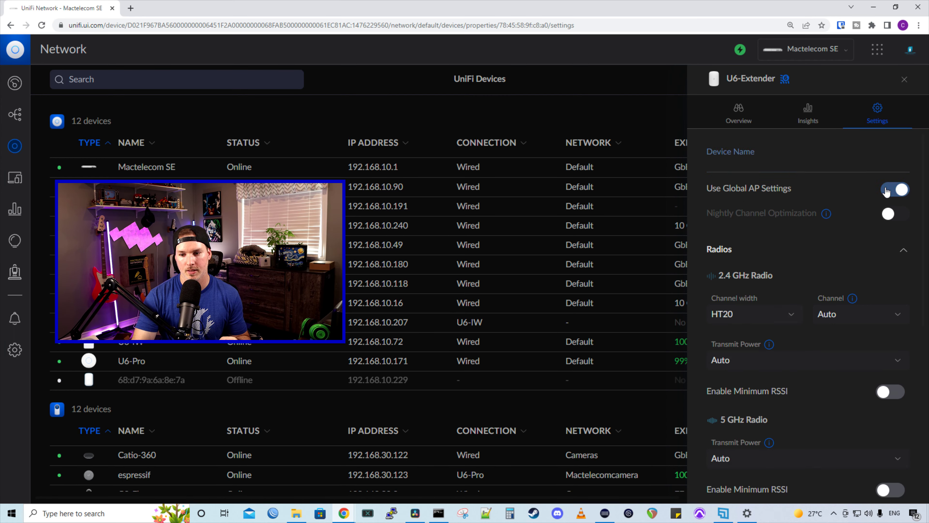
{"action": "left_click", "coordinate": [886, 191]}
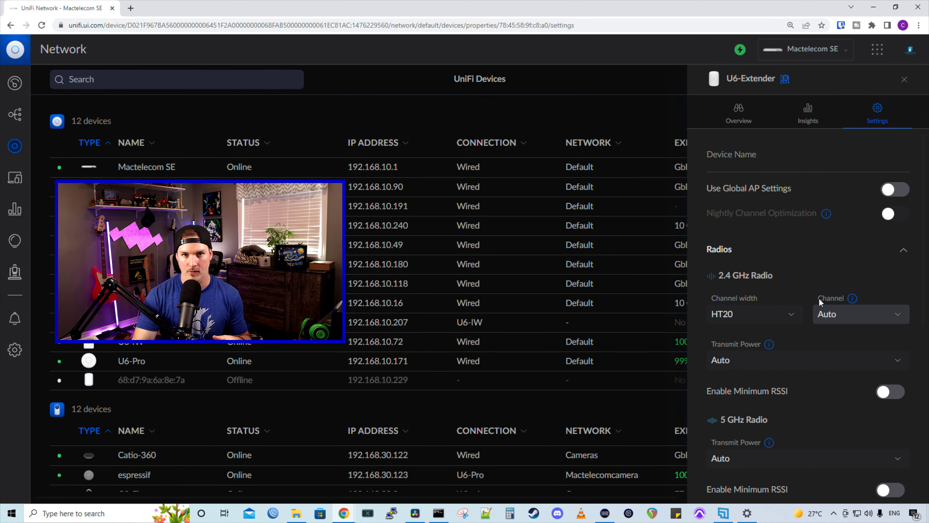
{"action": "scroll", "coordinate": [819, 301], "scroll_direction": "down", "scroll_amount": 4}
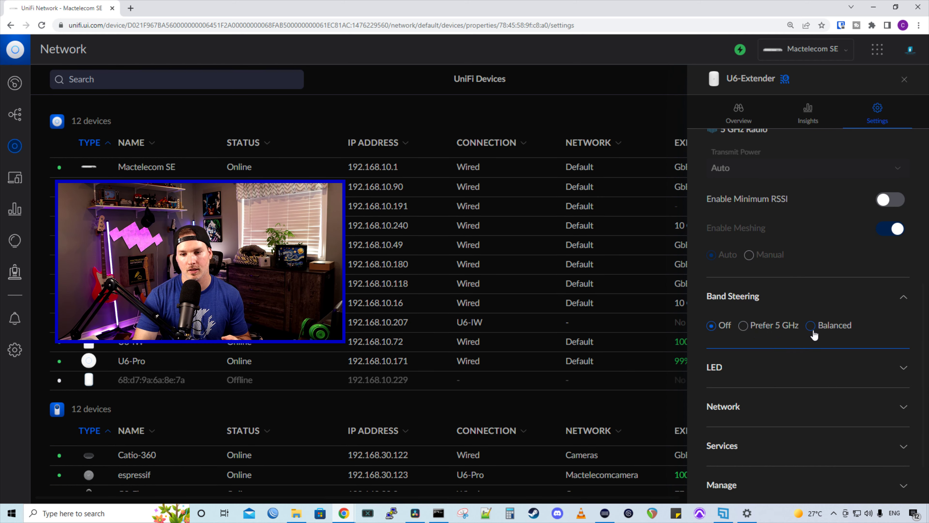
{"action": "left_click", "coordinate": [823, 369]}
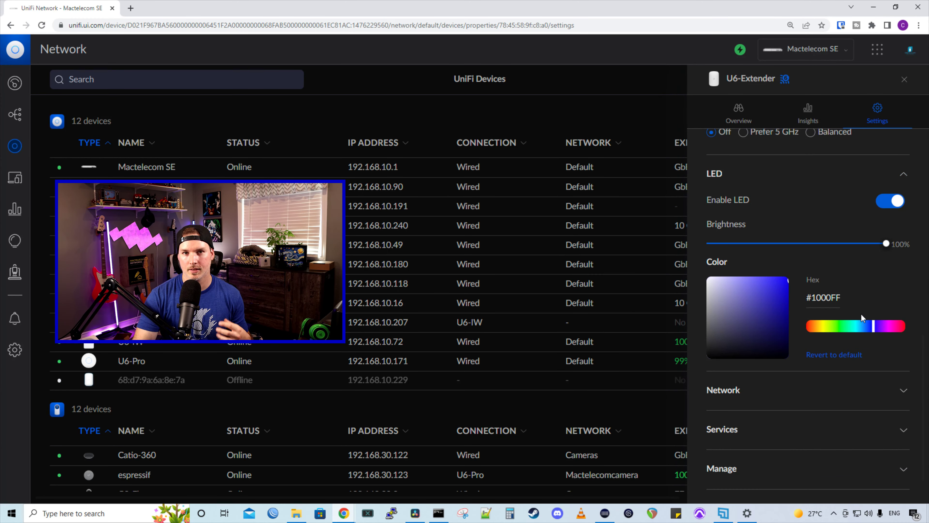
{"action": "left_click", "coordinate": [891, 327]}
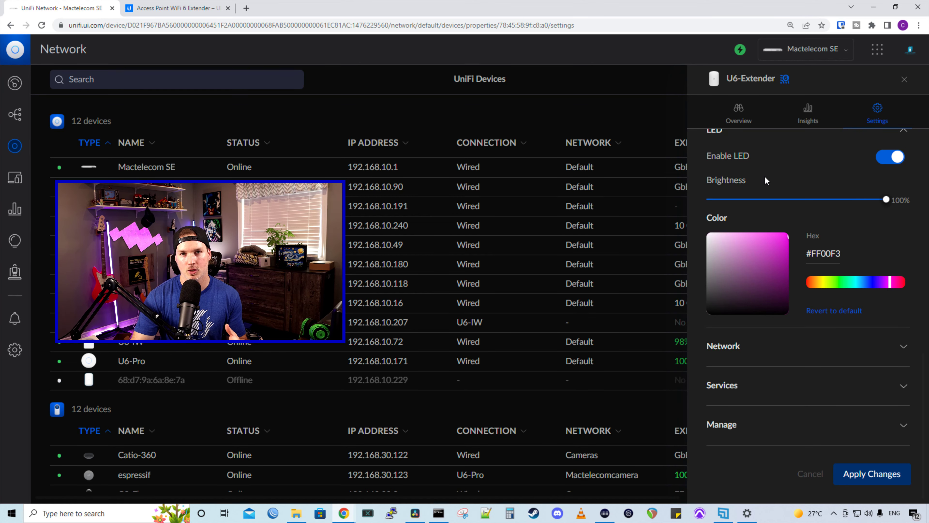
{"action": "left_click", "coordinate": [234, 4]}
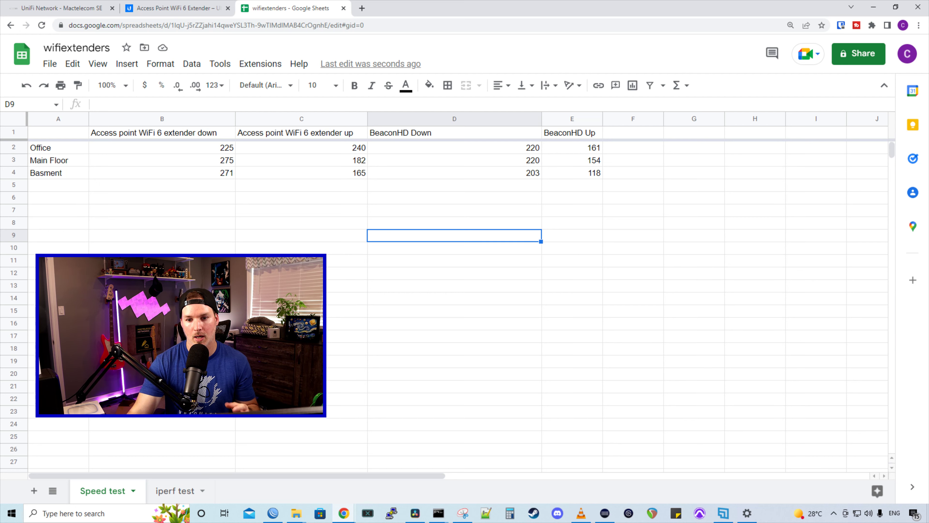
Select the Office extender down and up results (B2:C2) to check their sum.
{"action": "left_click_drag", "start_coordinate": [221, 149], "coordinate": [339, 149]}
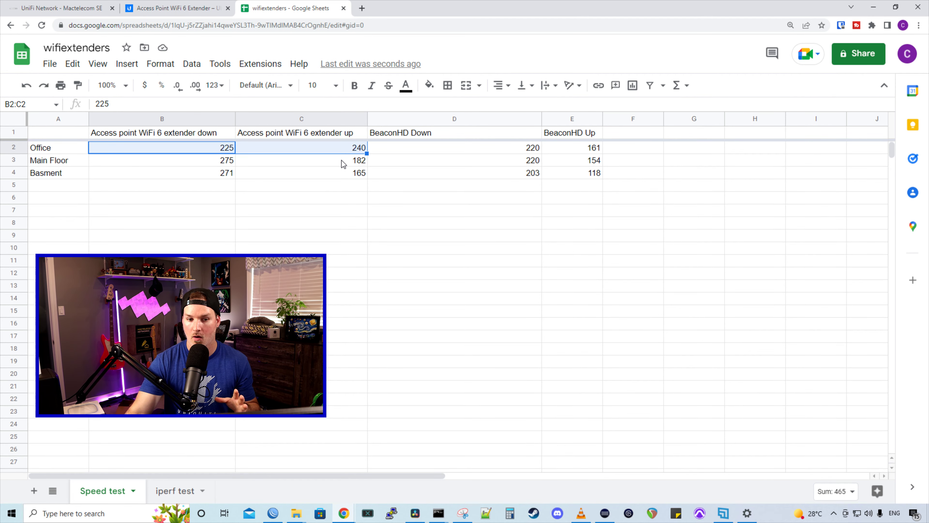
{"action": "left_click", "coordinate": [349, 249]}
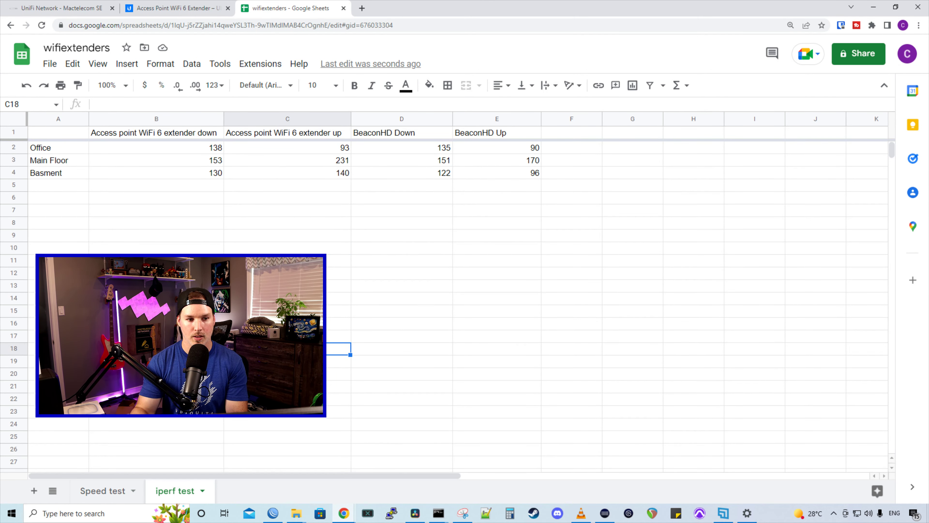
{"action": "left_click", "coordinate": [212, 151]}
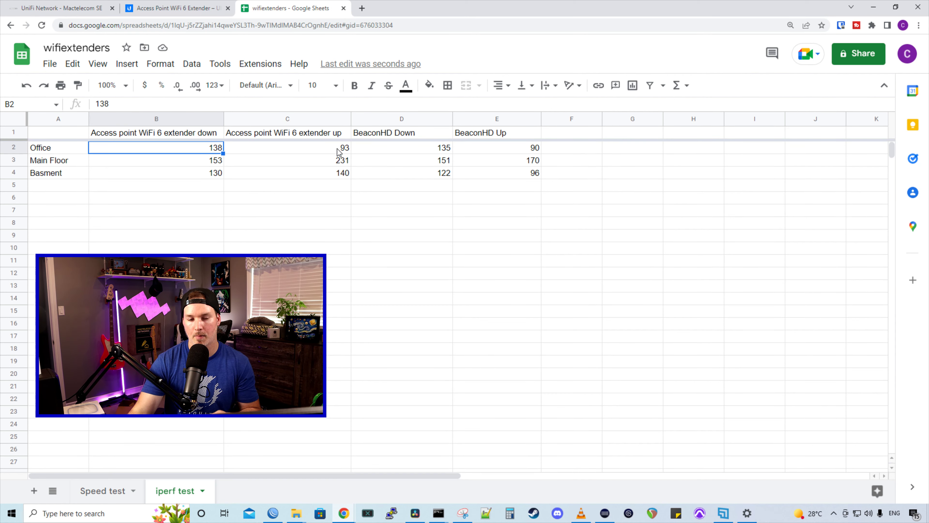
{"action": "left_click", "coordinate": [433, 153]}
{"action": "left_click", "coordinate": [506, 150]}
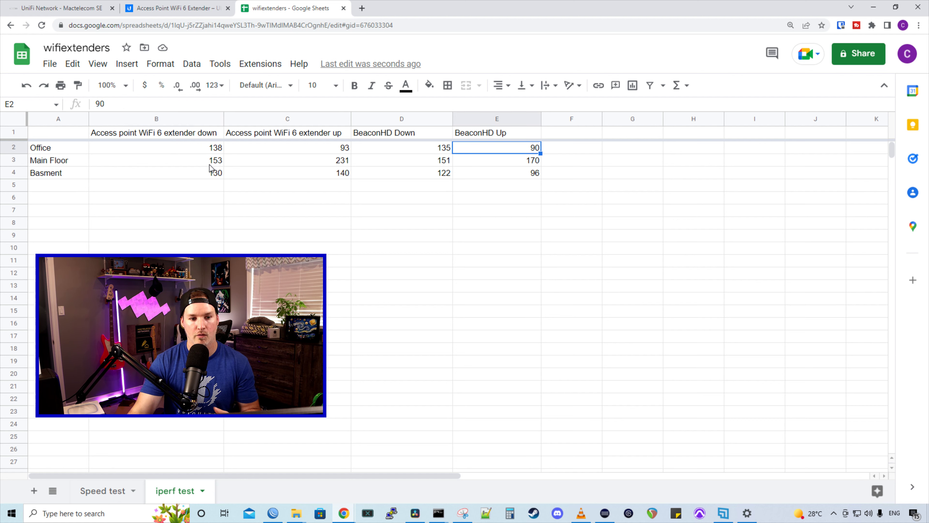
{"action": "left_click", "coordinate": [302, 164]}
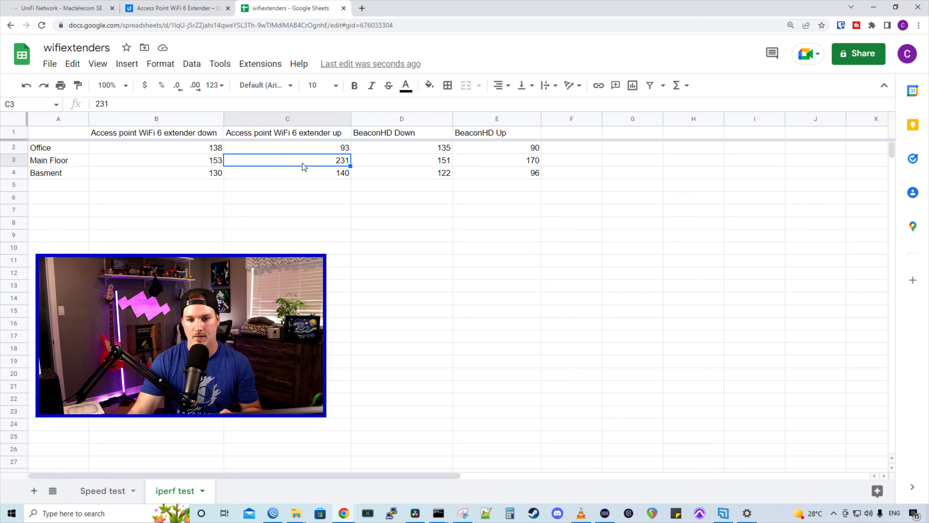
{"action": "left_click", "coordinate": [414, 163]}
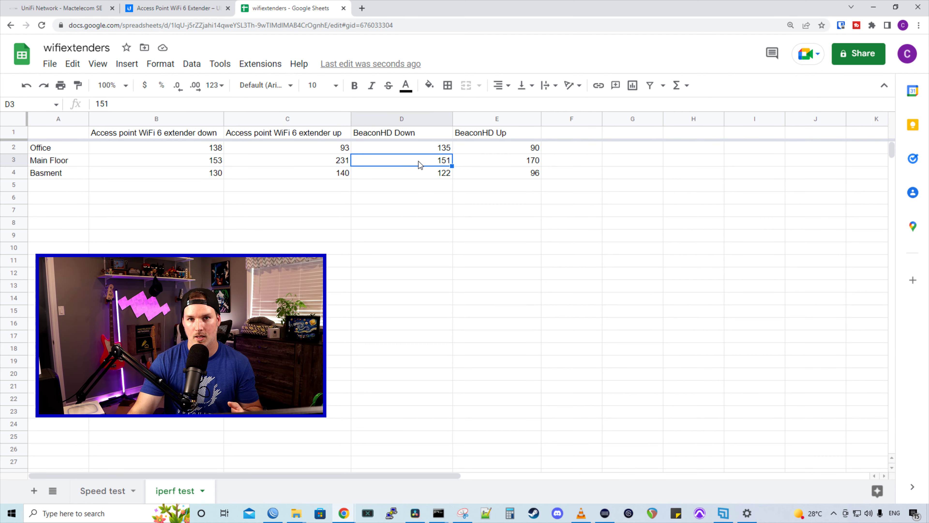
{"action": "left_click", "coordinate": [511, 163]}
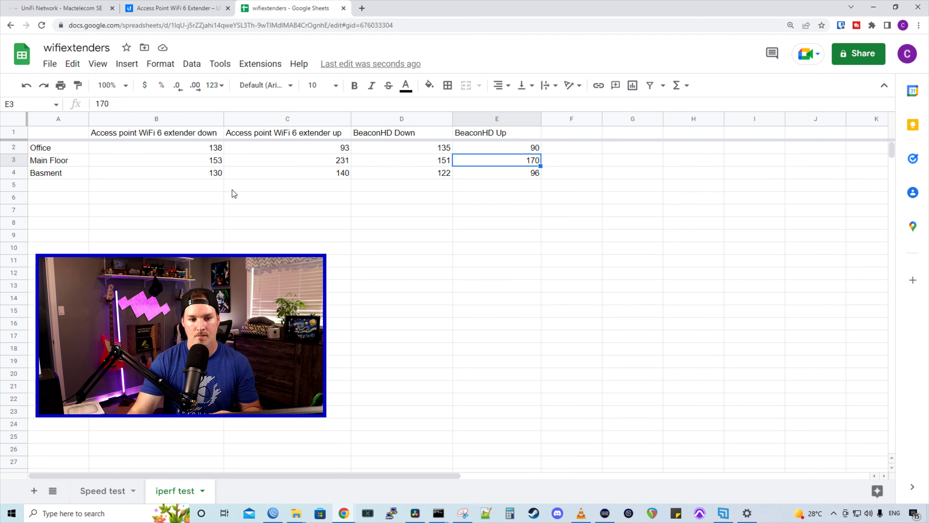
{"action": "left_click", "coordinate": [215, 177]}
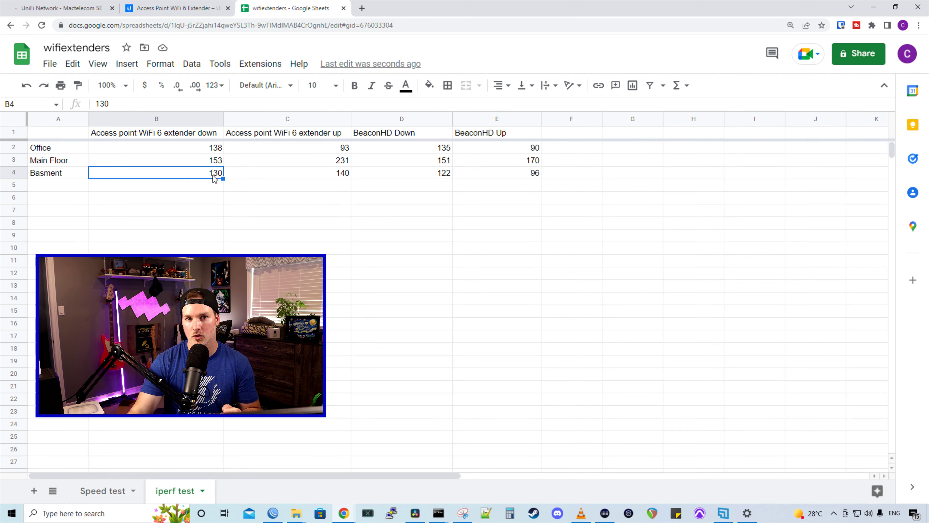
{"action": "left_click", "coordinate": [313, 177]}
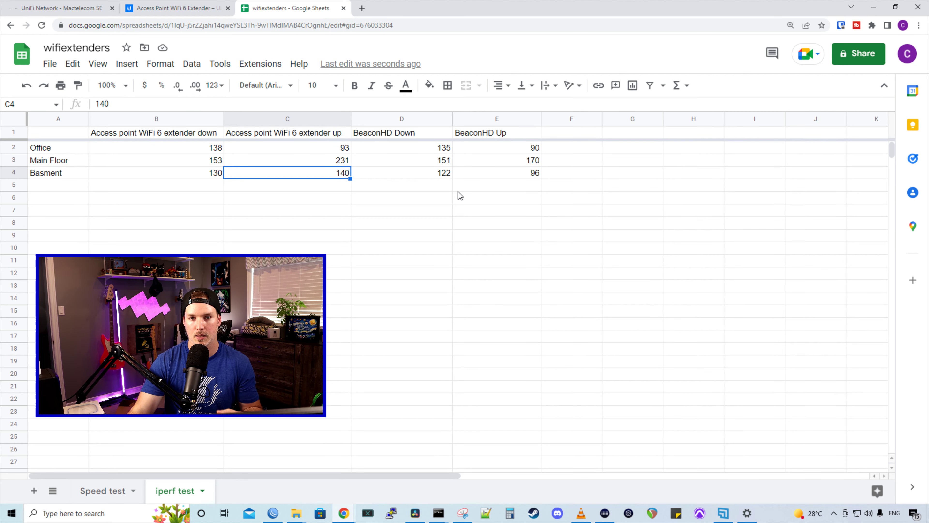
{"action": "left_click", "coordinate": [448, 176]}
{"action": "left_click", "coordinate": [521, 180]}
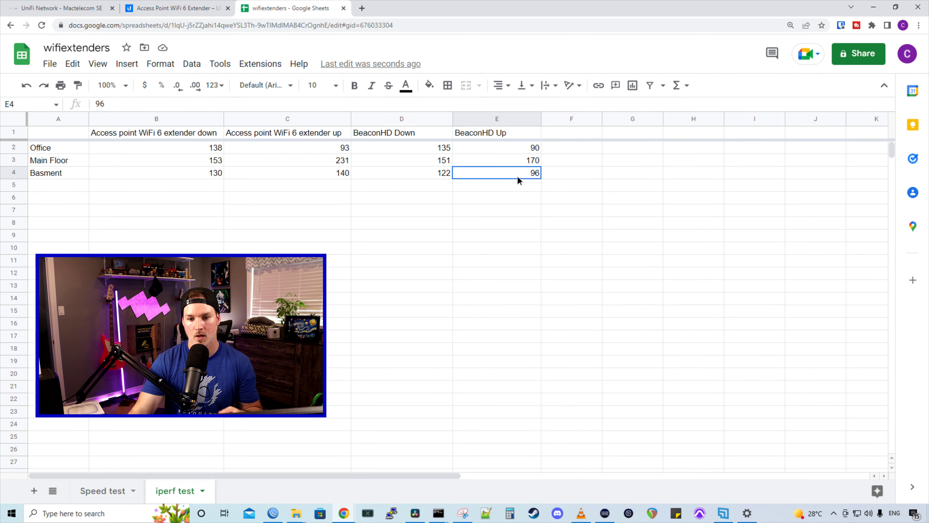